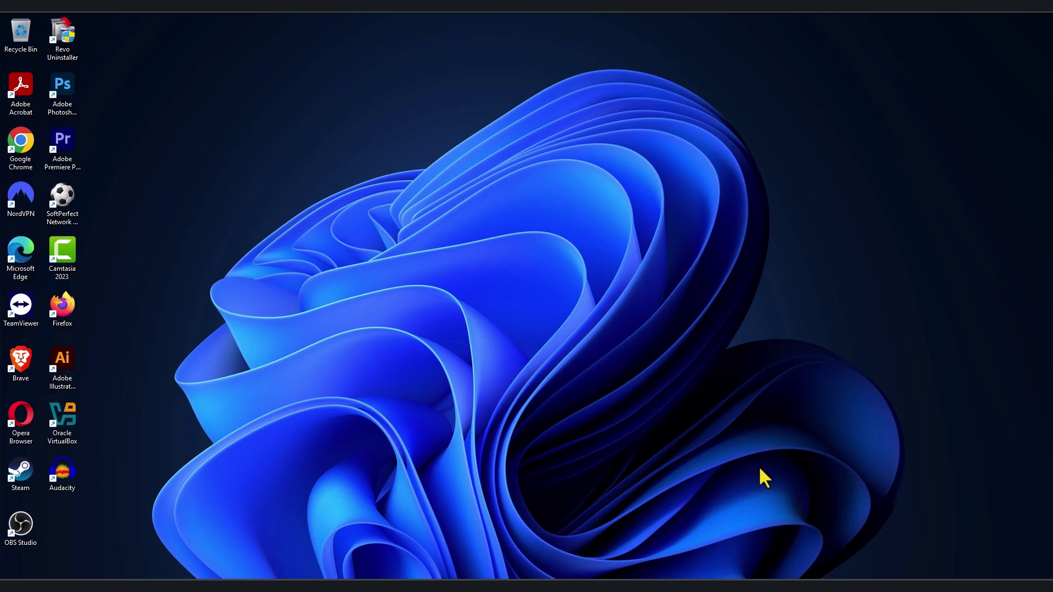
Launch Chrome and search Google for 'crucial system scanner'.
{"action": "left_click", "coordinate": [712, 586]}
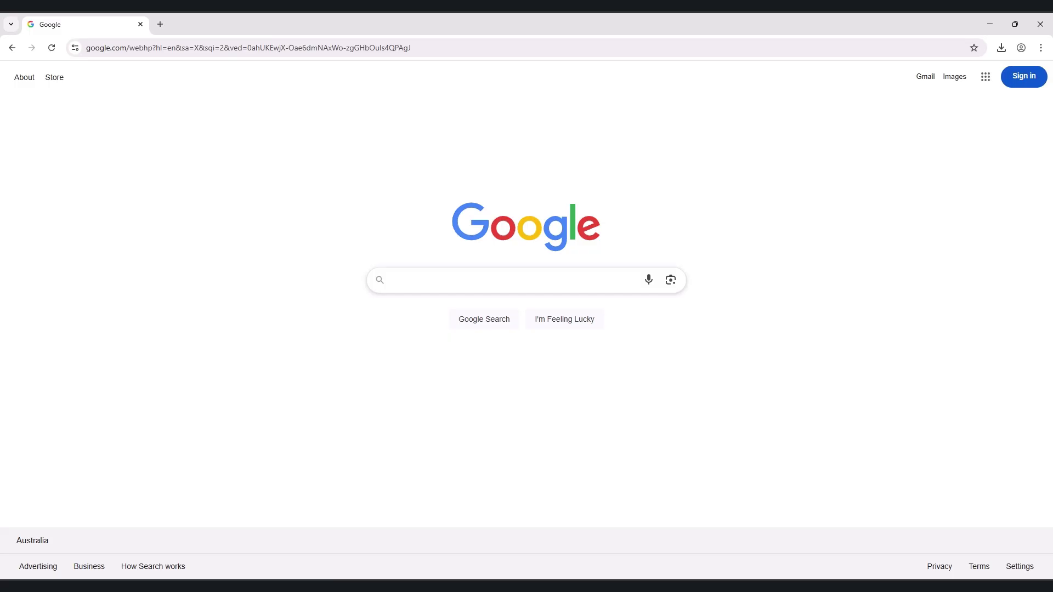
{"action": "left_click", "coordinate": [458, 284]}
{"action": "type", "text": "crucial system scanner"}
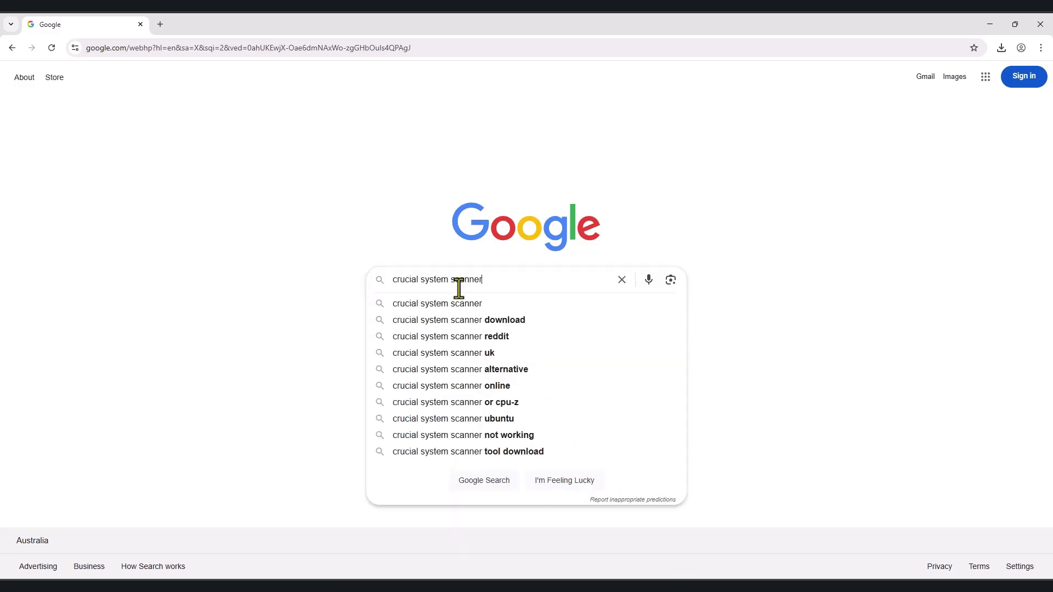
{"action": "key", "text": "Return"}
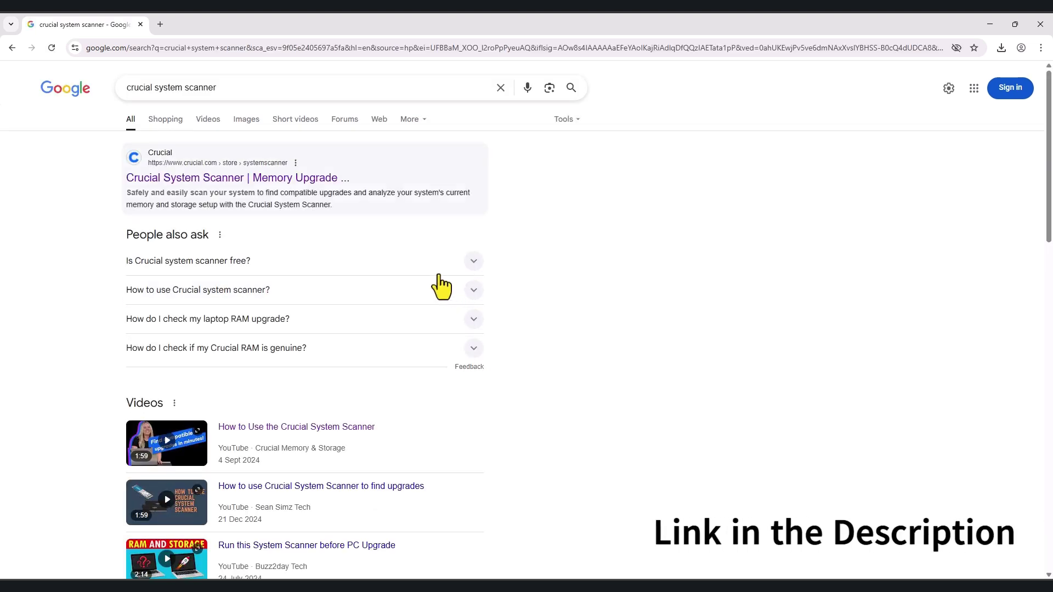
Open Crucial's System Scanner page, start the free scan and accept the terms to download it.
{"action": "left_click", "coordinate": [298, 179]}
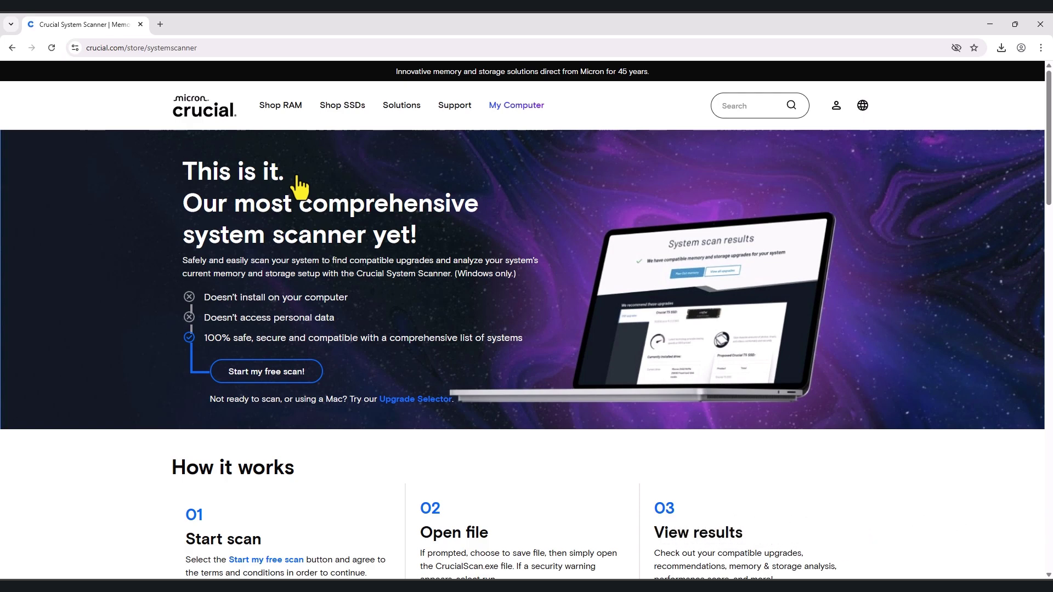
{"action": "left_click", "coordinate": [277, 372]}
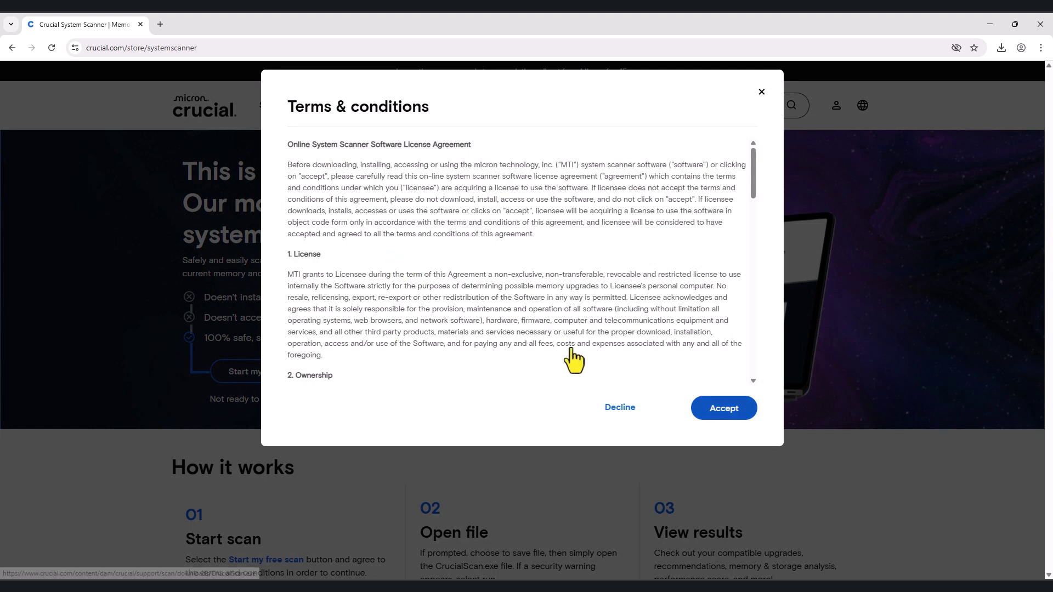
{"action": "left_click", "coordinate": [710, 421]}
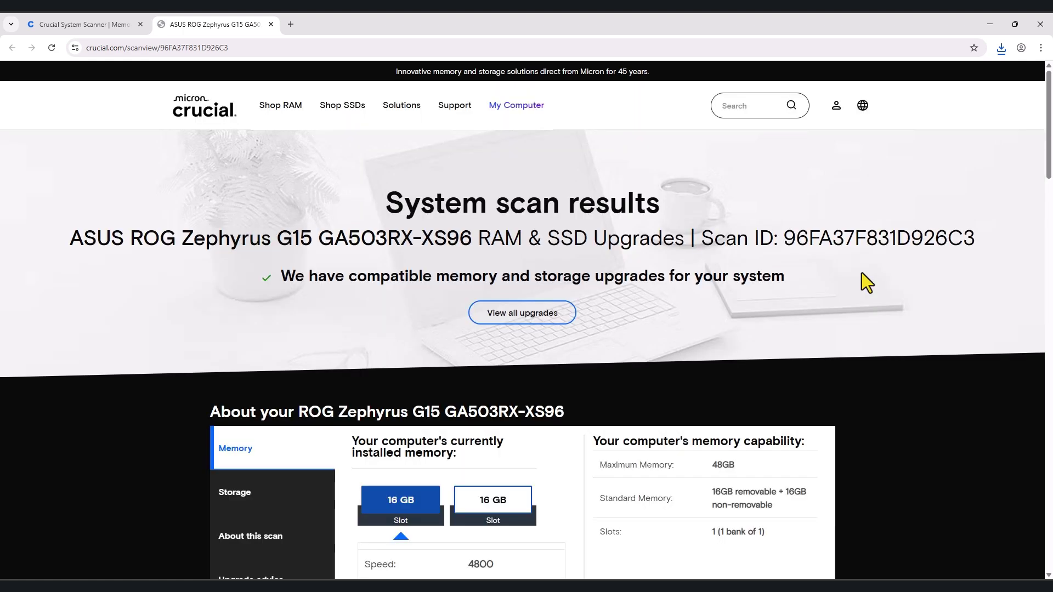
{"action": "scroll", "coordinate": [861, 273], "scroll_direction": "down", "scroll_amount": 2}
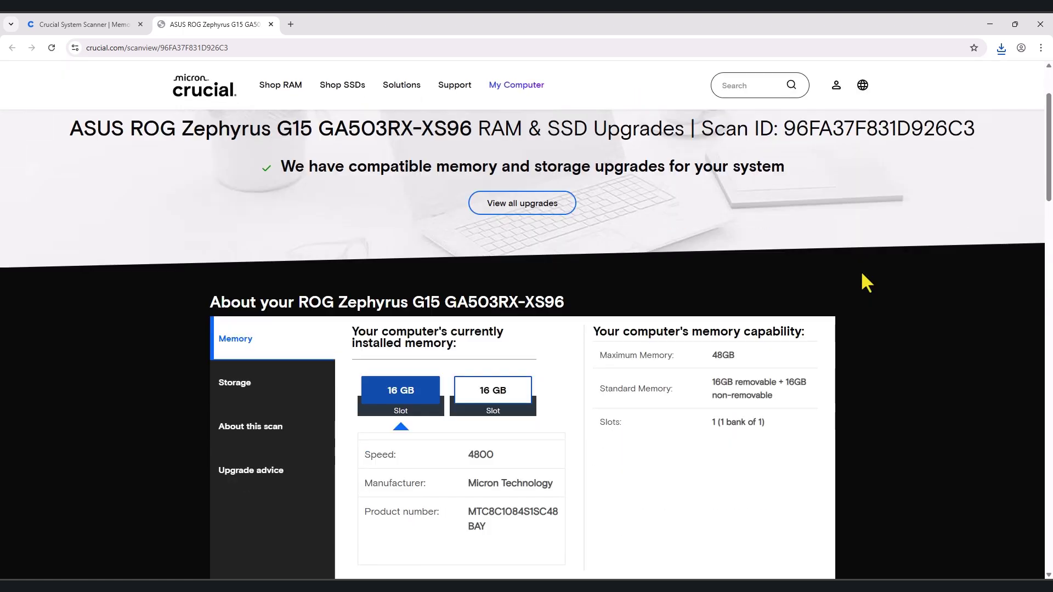
{"action": "scroll", "coordinate": [860, 272], "scroll_direction": "down", "scroll_amount": 2}
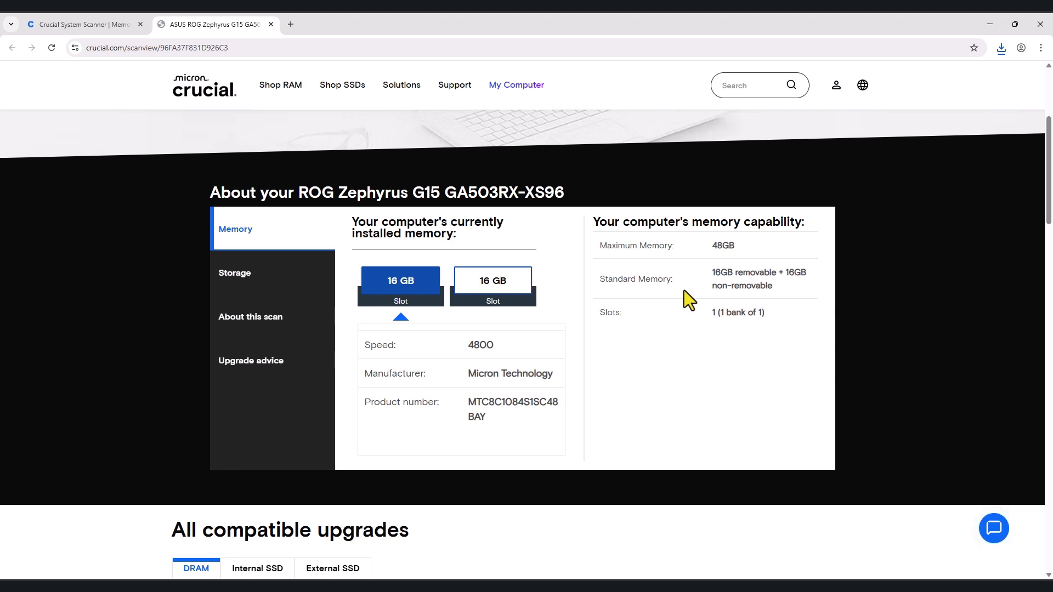
{"action": "scroll", "coordinate": [684, 290], "scroll_direction": "down", "scroll_amount": 1}
{"action": "scroll", "coordinate": [683, 291], "scroll_direction": "down", "scroll_amount": 2}
{"action": "scroll", "coordinate": [684, 290], "scroll_direction": "down", "scroll_amount": 2}
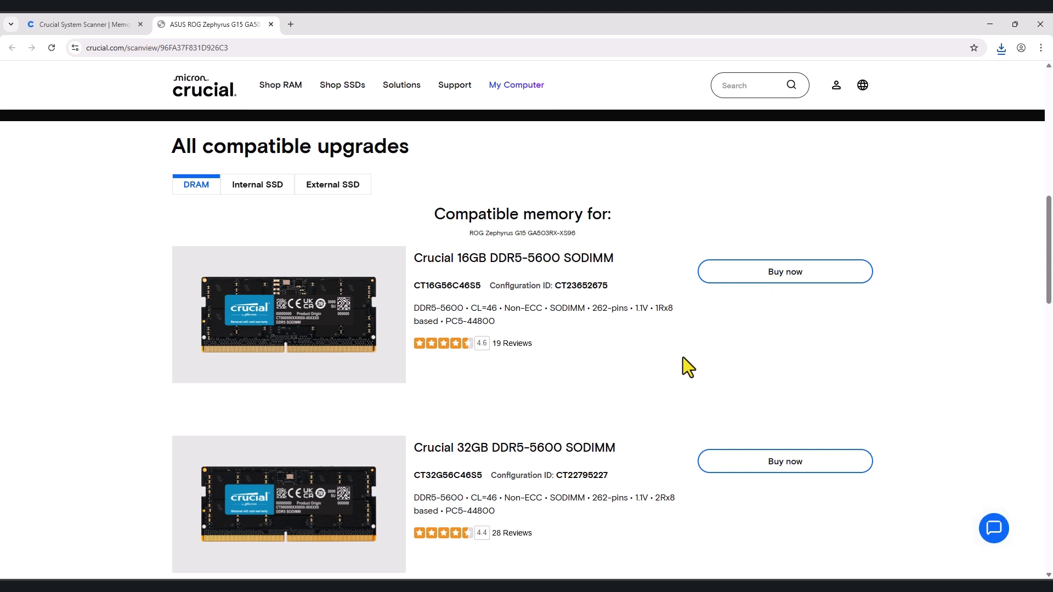
Switch the compatible upgrades list to Internal SSD options for the ROG Zephyrus G15.
{"action": "left_click", "coordinate": [260, 191]}
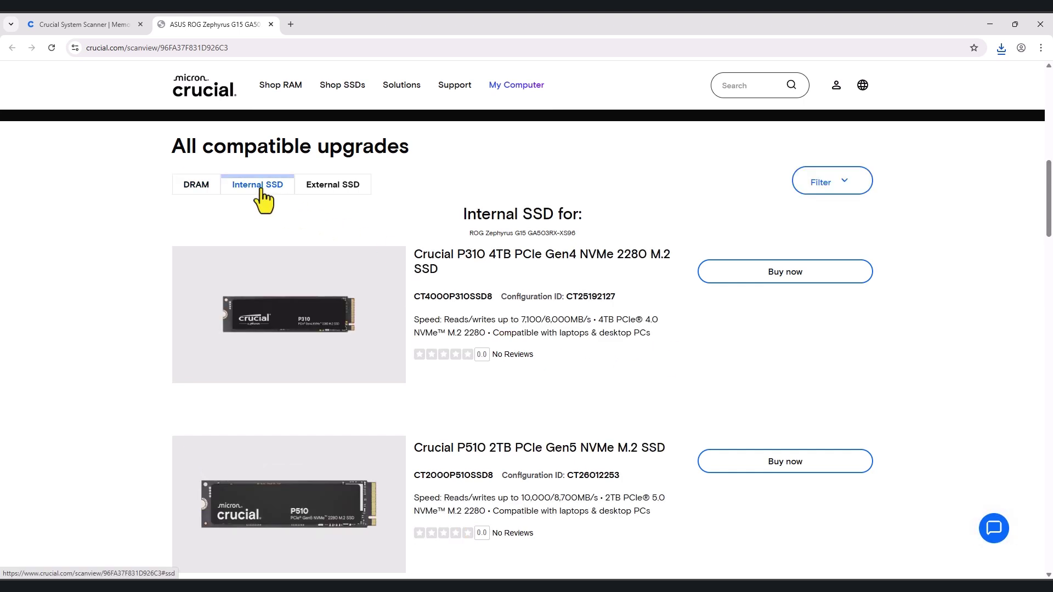